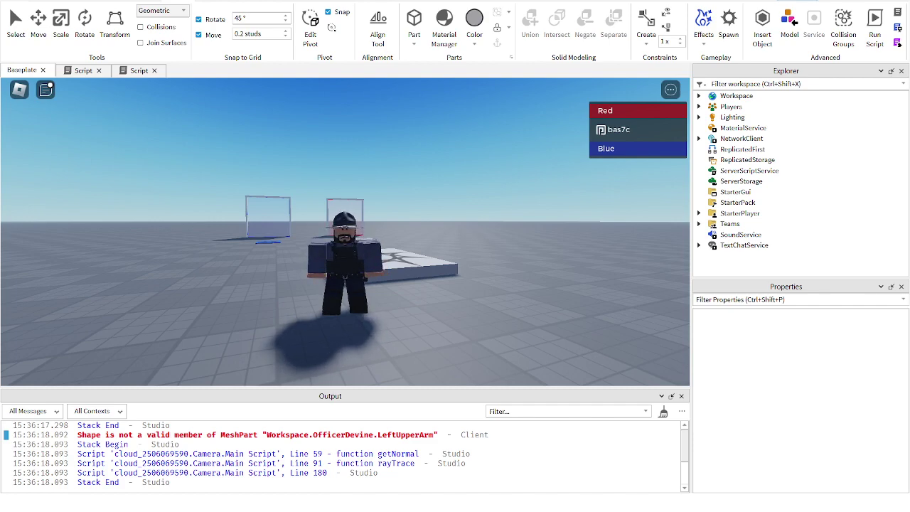
Walk the playtest character off the large spawn platform and over to the blue and white team spawn pads
right_click_drag(449, 260, 449, 260)
key("w")
key("w")
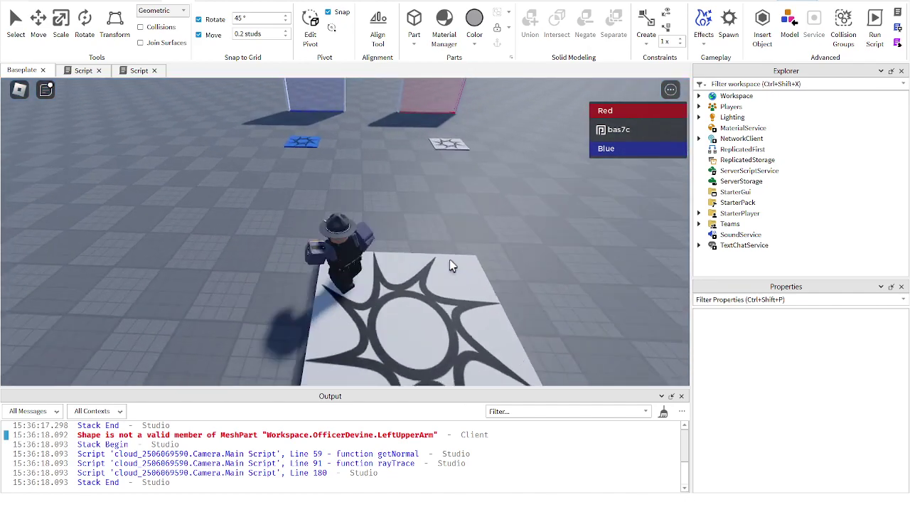
key("a")
key("s")
key("d")
key("w")
key("a")
key("w")
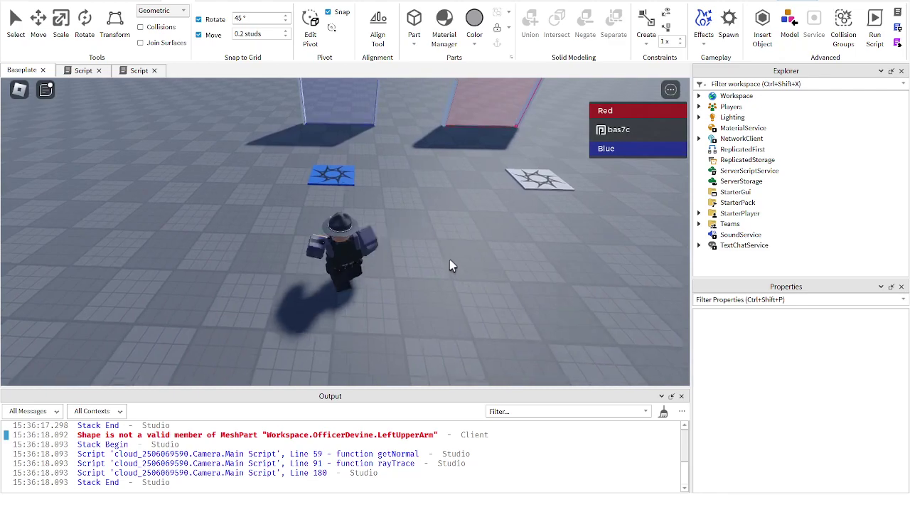
key("d")
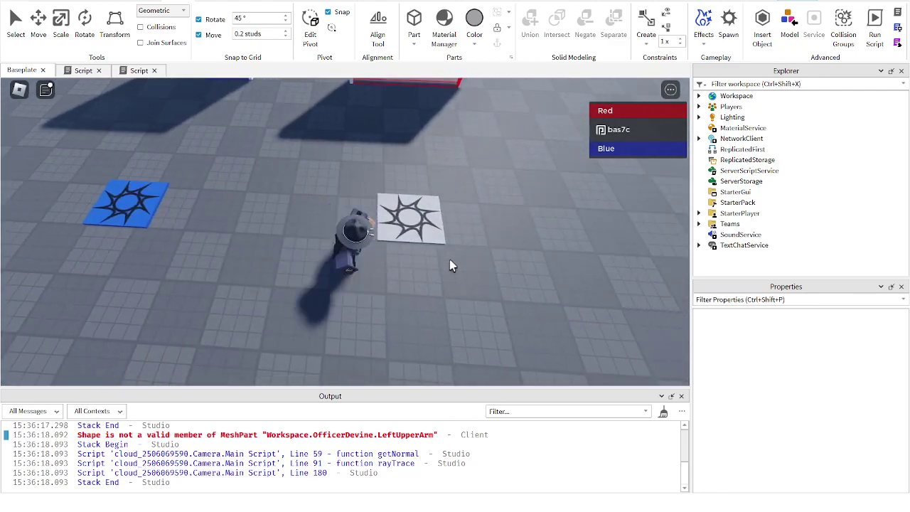
Walk the character past the white pad toward the red portal, and around to the blue spawn pad
key("s")
key("w")
key("a")
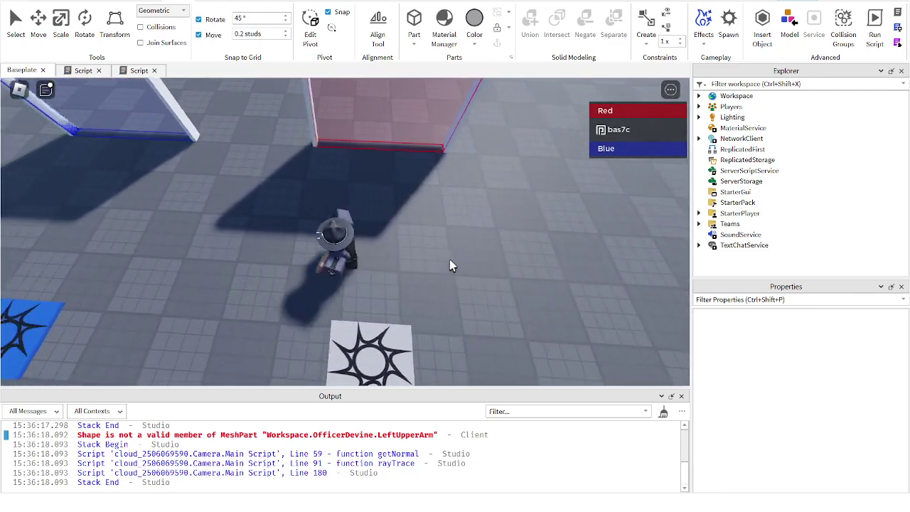
key("s")
mouse_move(449, 258)
right_mouse_down()
mouse_move(419, 238)
mouse_move(449, 259)
right_mouse_up()
key("w")
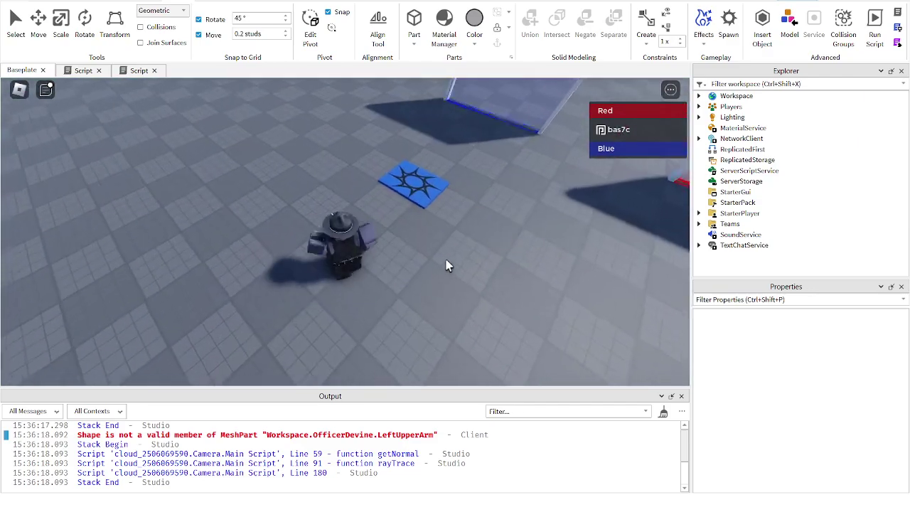
key("s")
key("d")
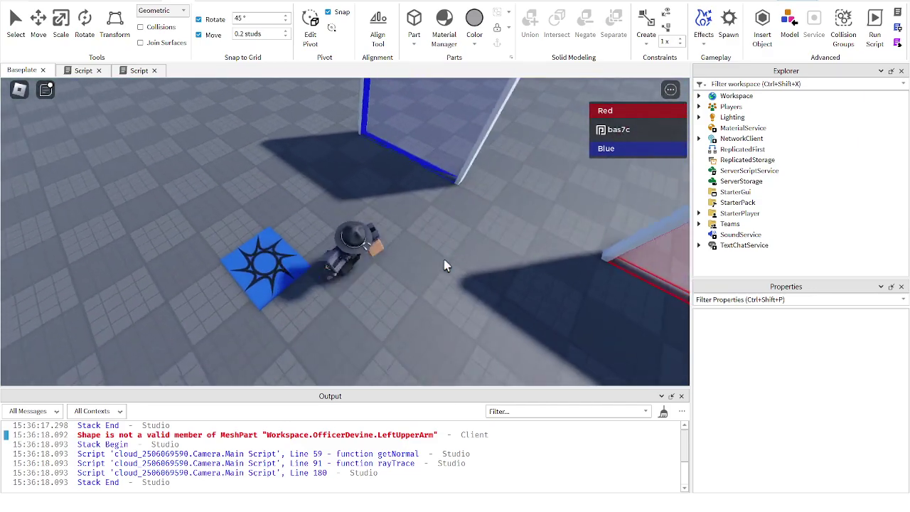
Walk the character through the blue portal to test the switch to the Blue team, and stop the playtest
right_click_drag(443, 259, 455, 236)
key("w")
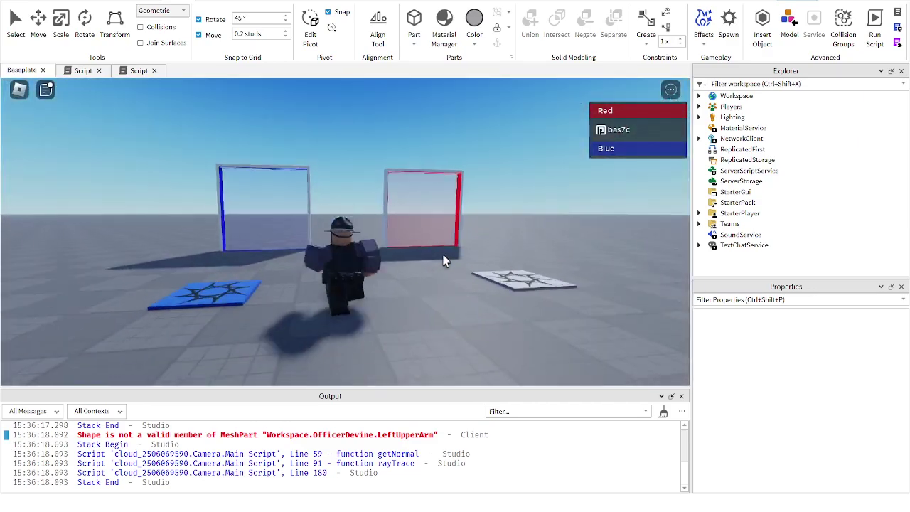
key("a")
key("w")
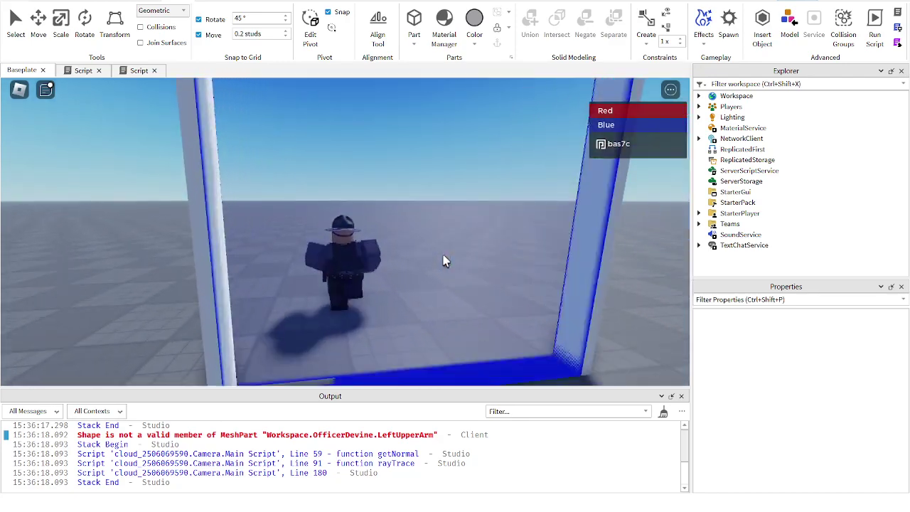
key("s")
key("a")
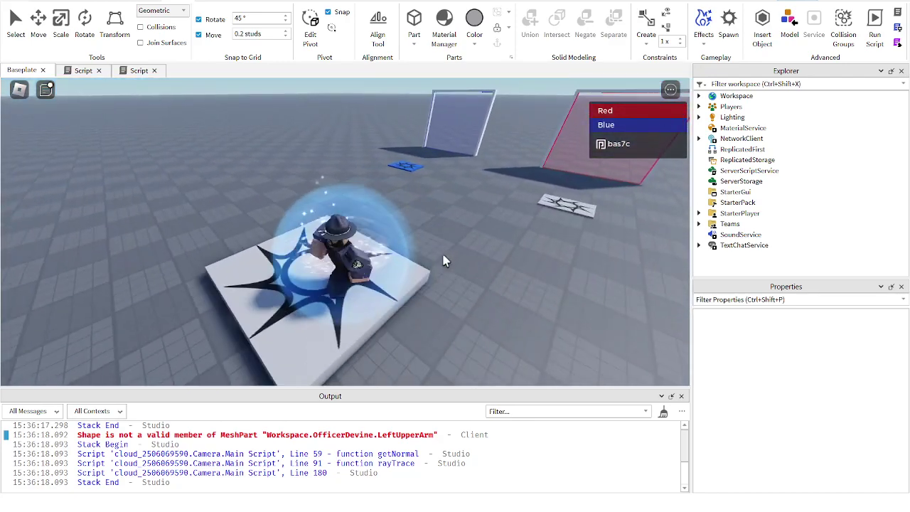
key("d")
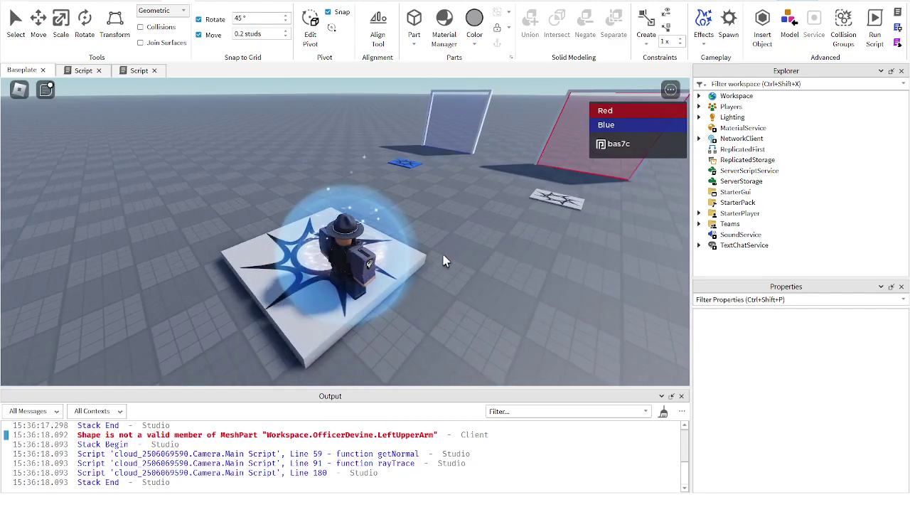
left_click(101, 1)
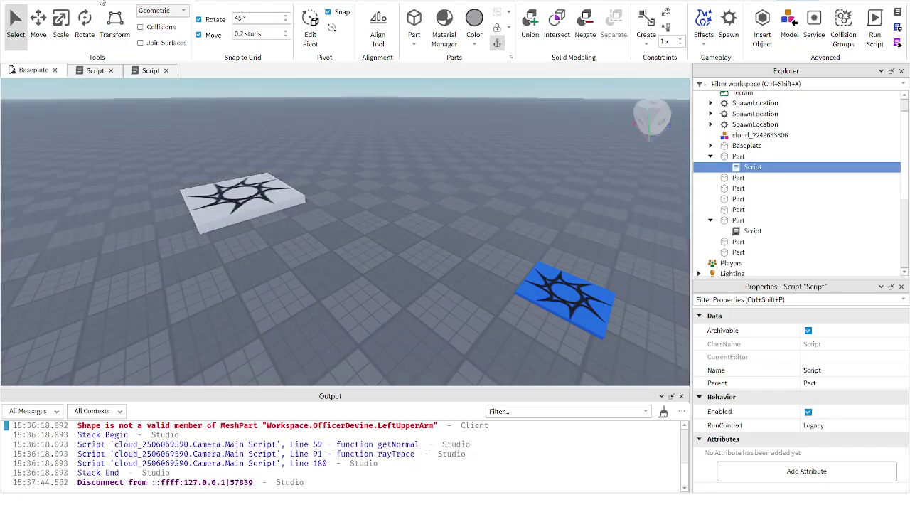
Select the blue spawn location and examine its Forcefield and Teams properties
right_click_drag(414, 256, 415, 256)
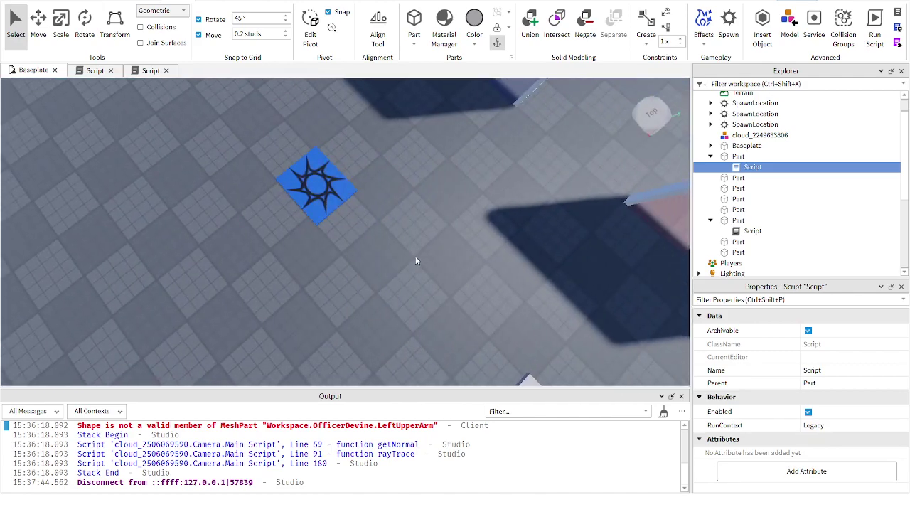
left_click(306, 189)
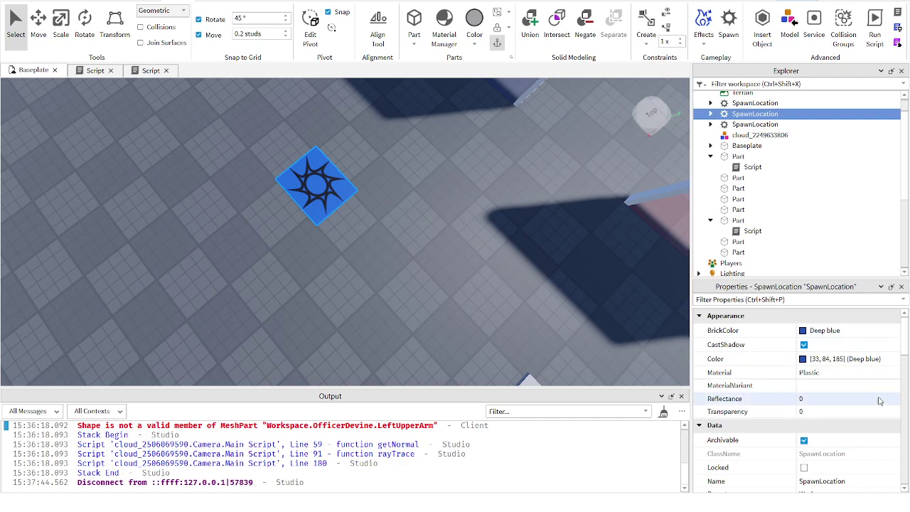
scroll(747, 375, "down", 15)
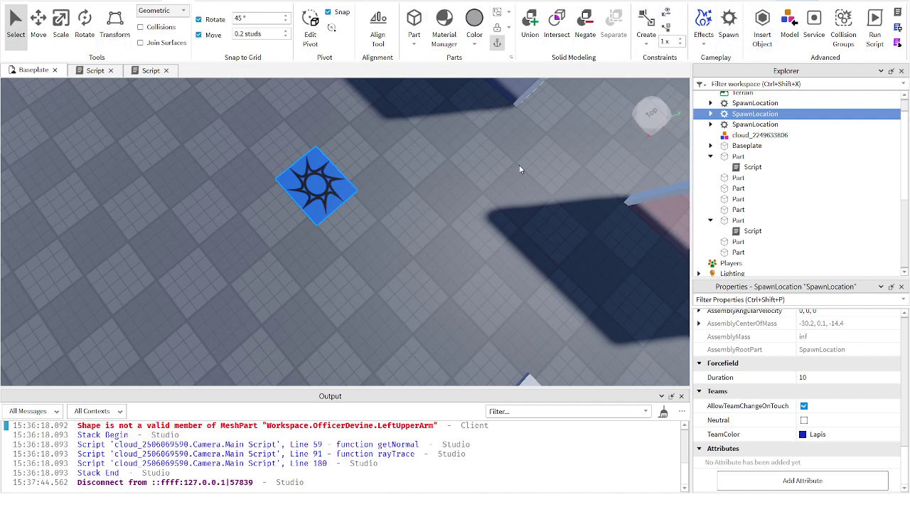
Review the properties of the Red team under Teams, and compare them with the blue spawn location's team settings
mouse_move(381, 255)
right_mouse_down()
mouse_move(420, 266)
mouse_move(379, 258)
right_mouse_up()
left_click(313, 218)
left_click(493, 280)
right_click_drag(509, 283, 508, 283)
scroll(323, 180, "up", 2)
scroll(348, 334, "down", 2)
scroll(353, 340, "down", 4)
right_click_drag(329, 245, 329, 245)
scroll(759, 186, "down", 3)
scroll(759, 189, "down", 1)
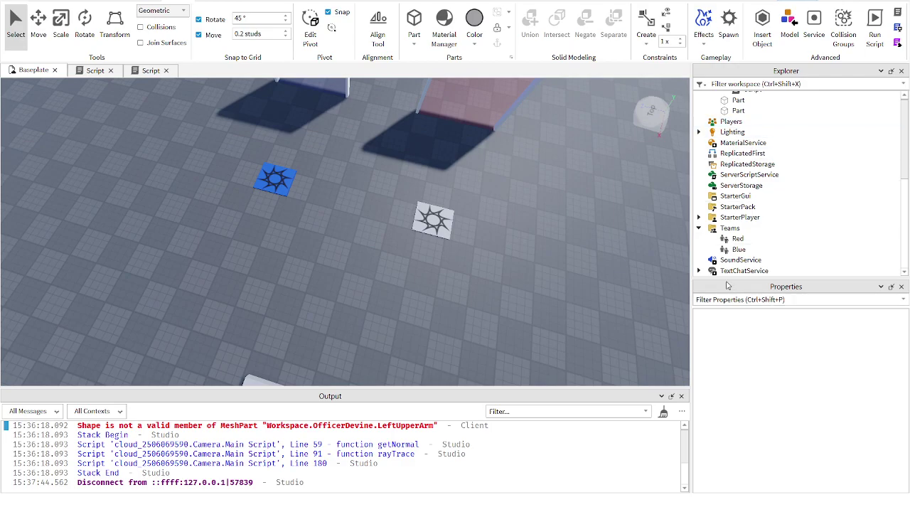
left_click(738, 239)
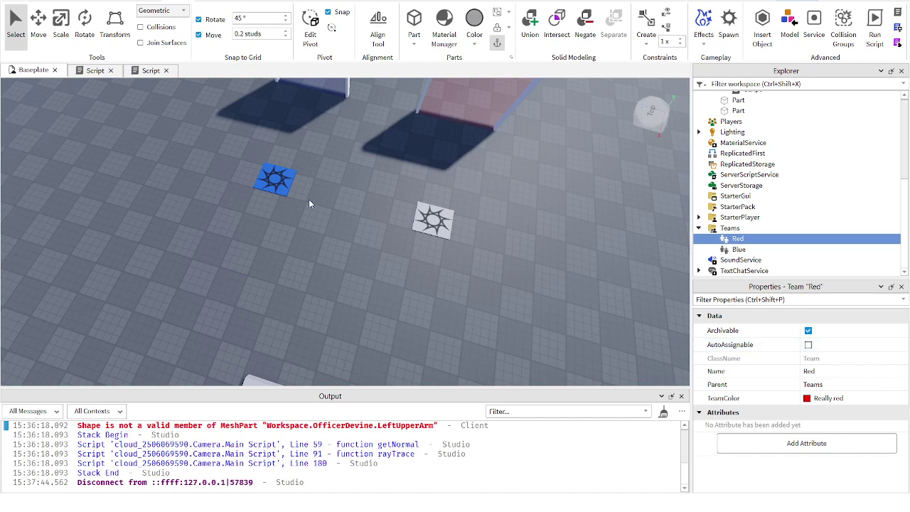
left_click(288, 186)
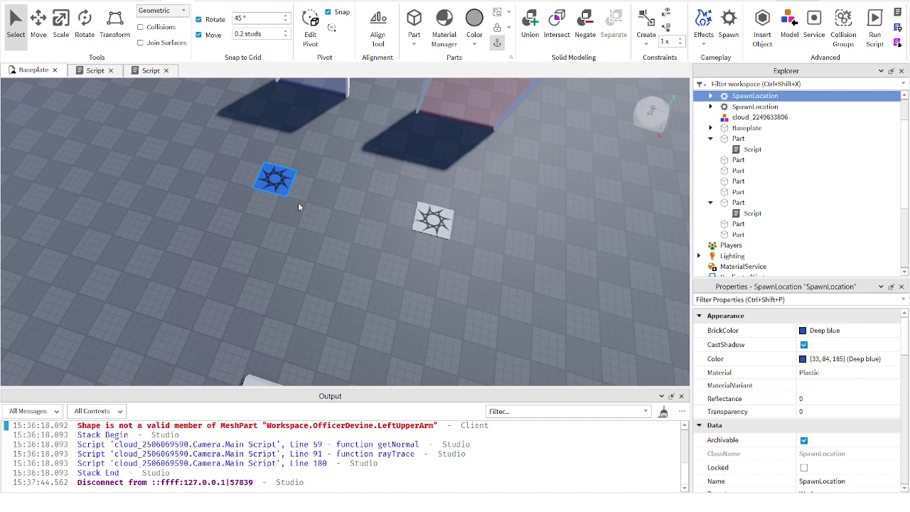
scroll(856, 375, "down", 15)
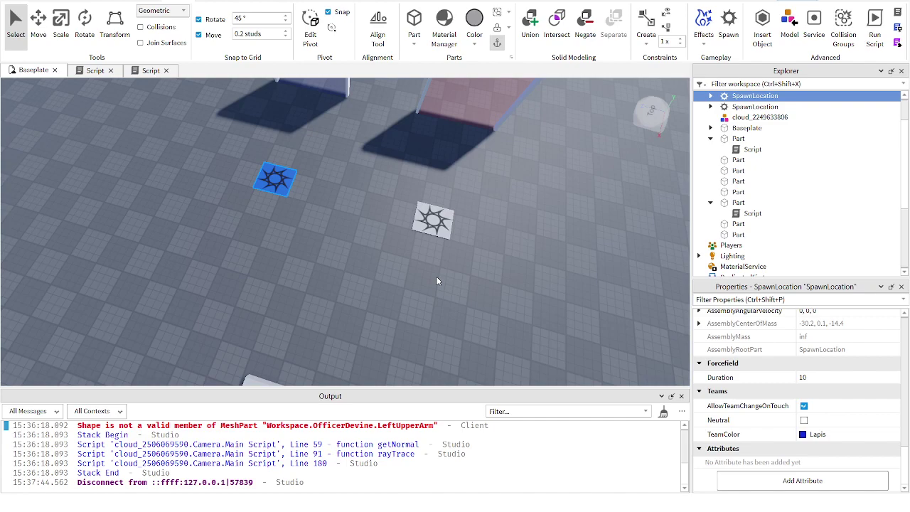
Select the translucent panel of the blue portal and examine its Collision and Anchored properties
key("s")
key("a")
key("d")
key("w")
right_click_drag(504, 247, 353, 208)
key("a")
key("s")
key("d")
key("w")
key("a")
key("s")
key("d")
key("w")
key("w")
key("s")
key("w")
key("s")
key("w")
left_click(353, 208)
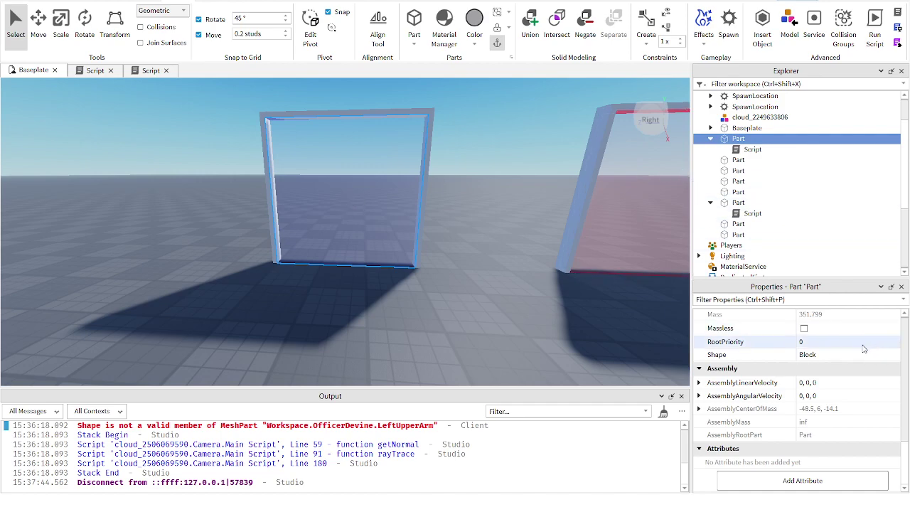
scroll(803, 420, "up", 3)
scroll(803, 419, "up", 3)
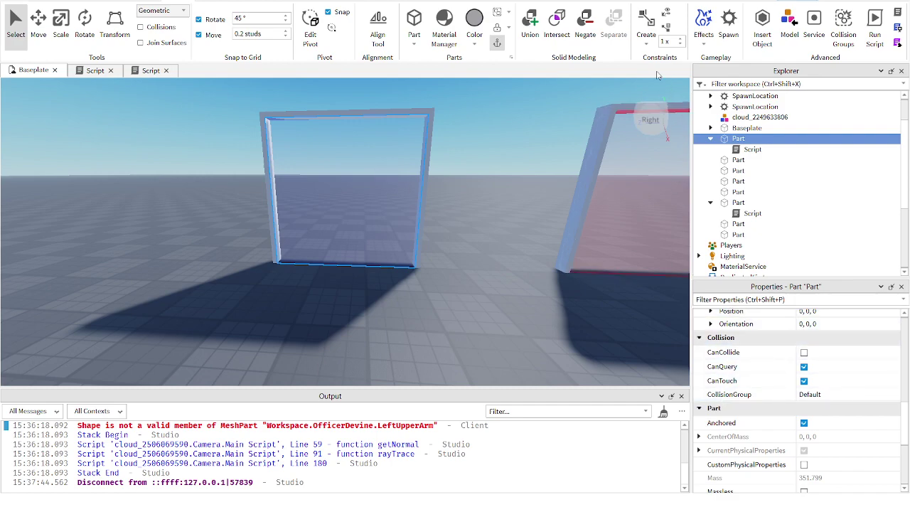
Select the script inside the other scripted part, and reselect the blue portal's panel to view its appearance properties
left_click(756, 217)
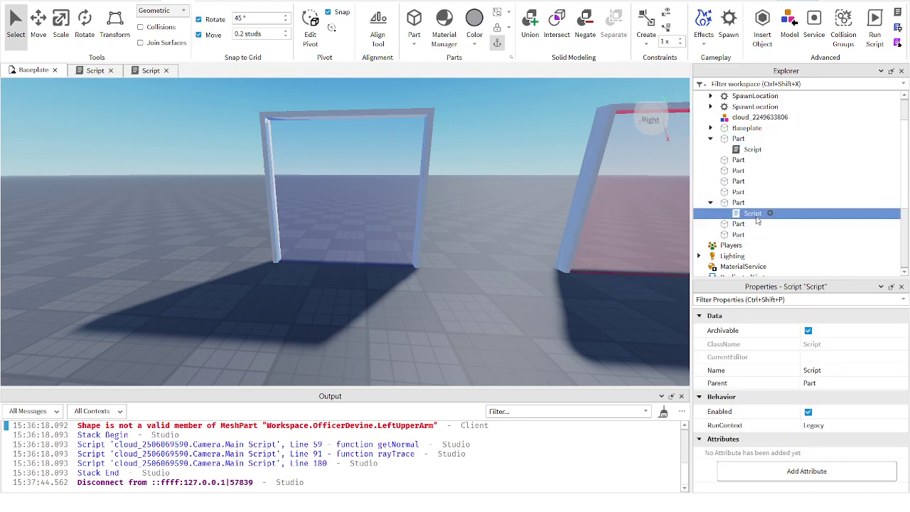
left_click(737, 140)
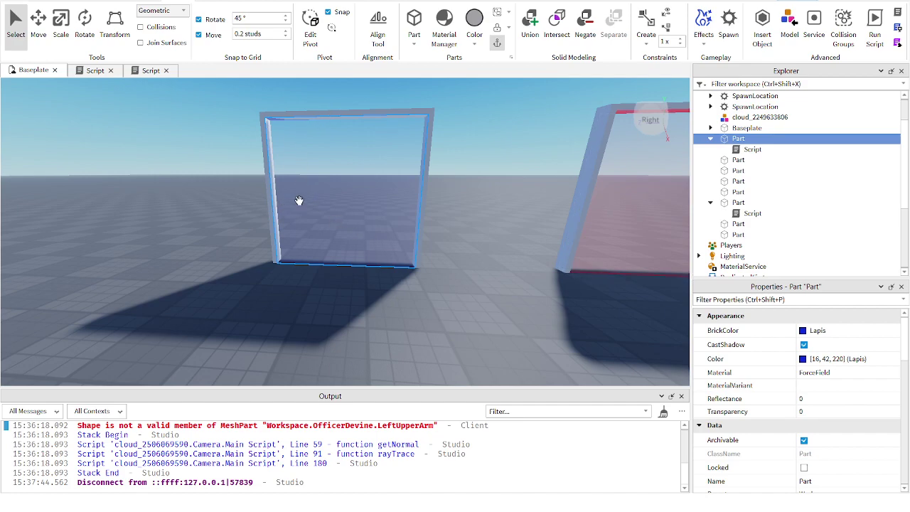